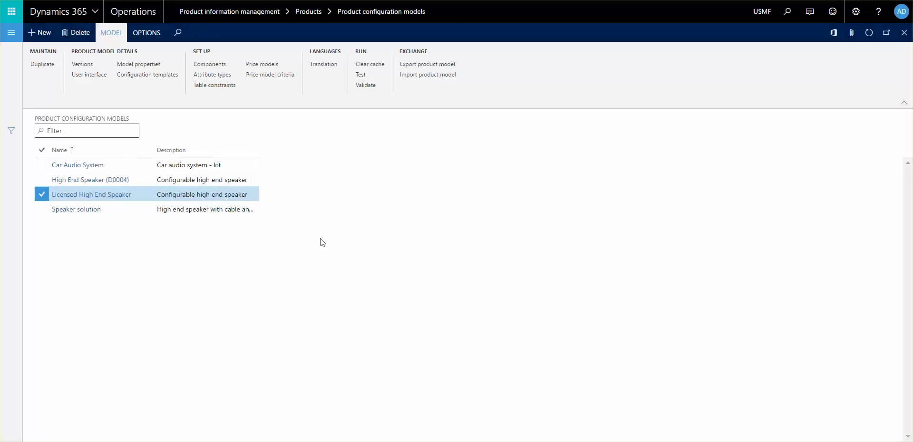
click(91, 194)
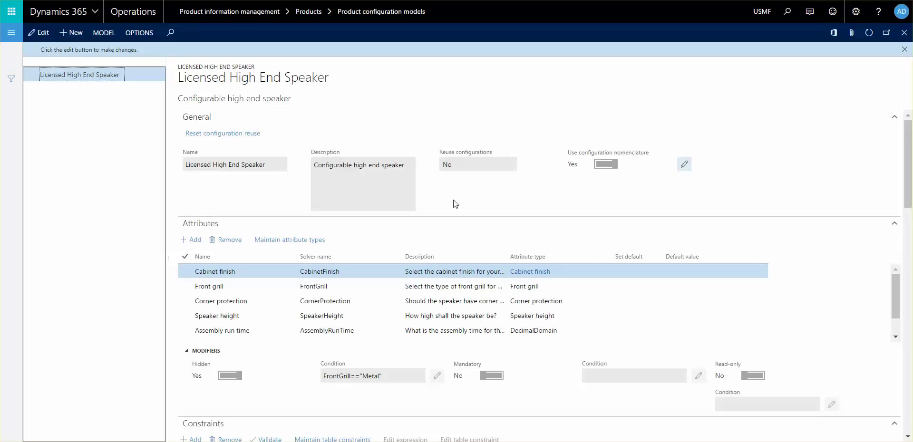
scroll(476, 181, down, 5)
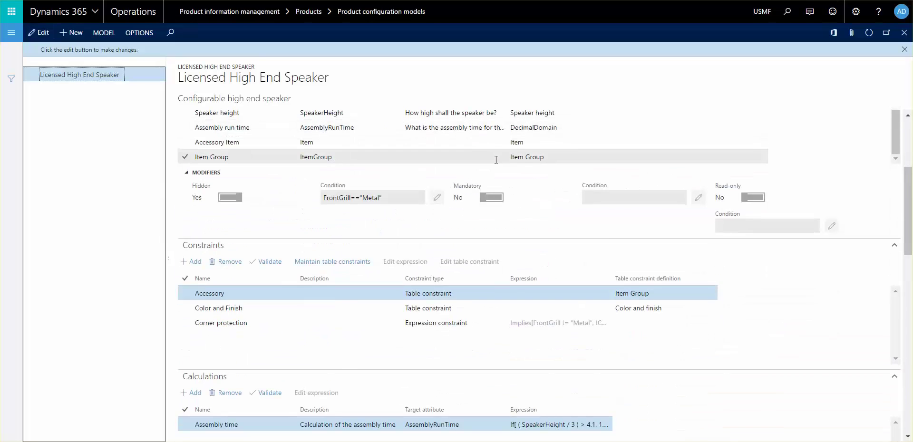
click(315, 129)
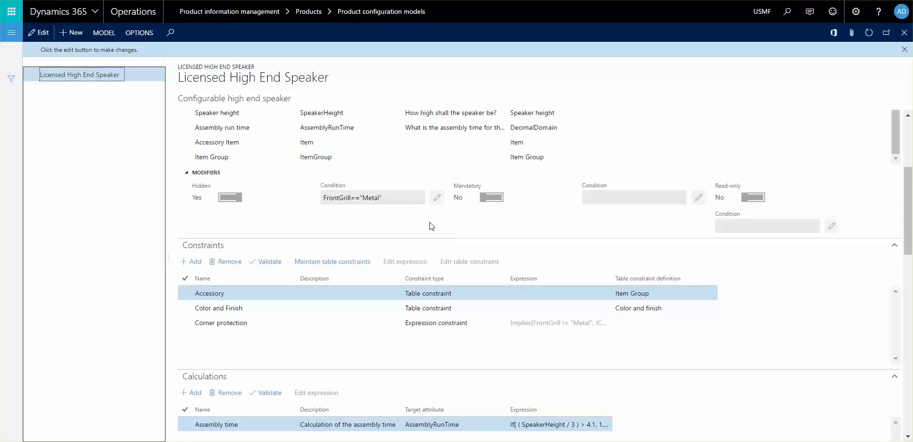
scroll(431, 225, down, 15)
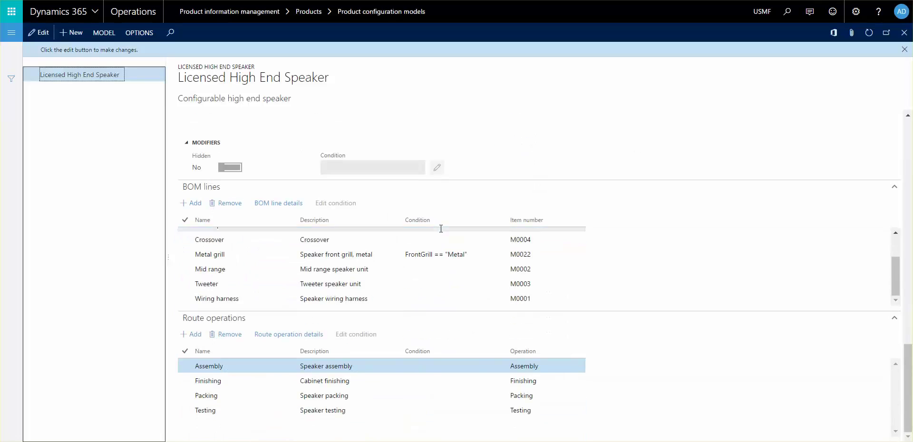
scroll(333, 257, up, 3)
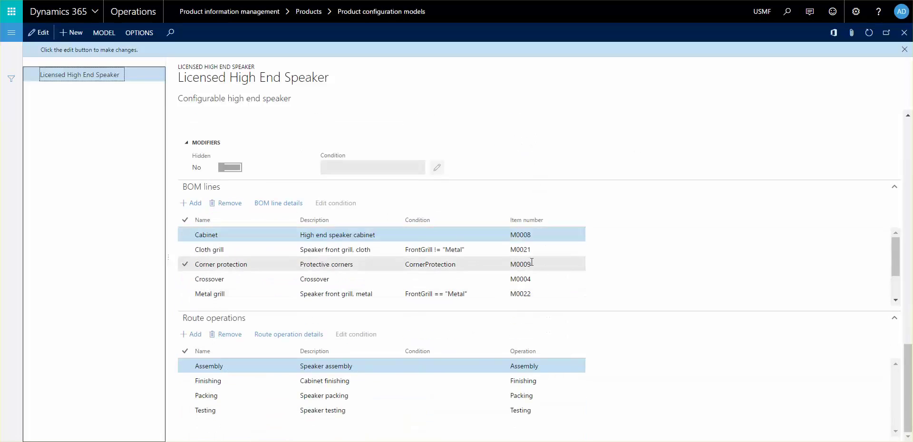
click(510, 238)
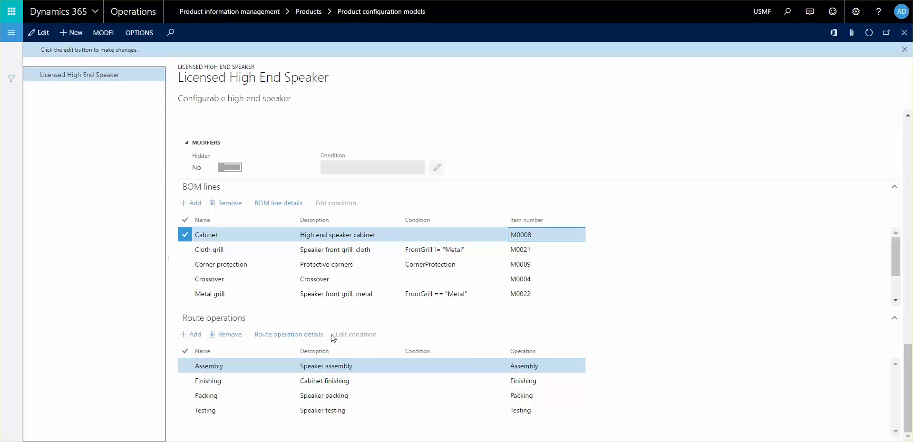
click(307, 336)
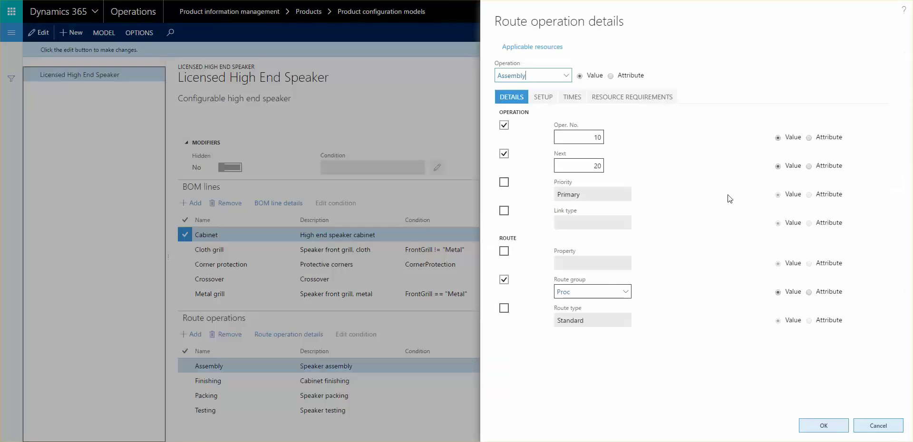
click(858, 429)
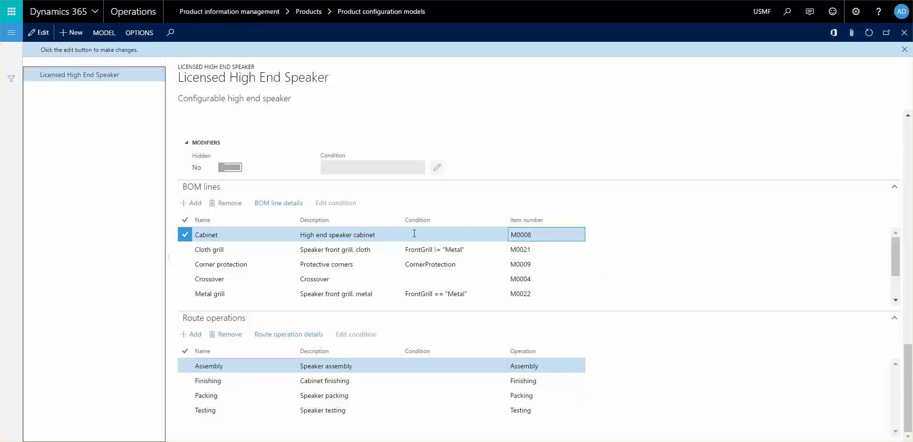
scroll(333, 253, down, 1)
scroll(209, 238, up, 1)
scroll(437, 272, down, 1)
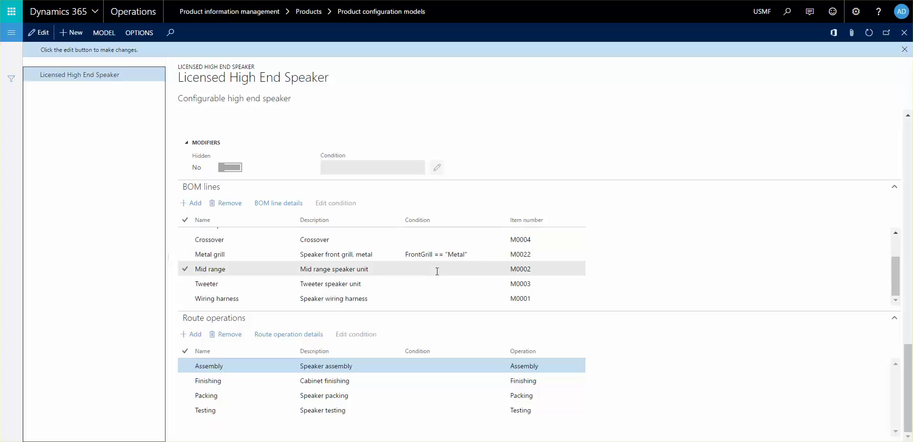
scroll(454, 285, up, 1)
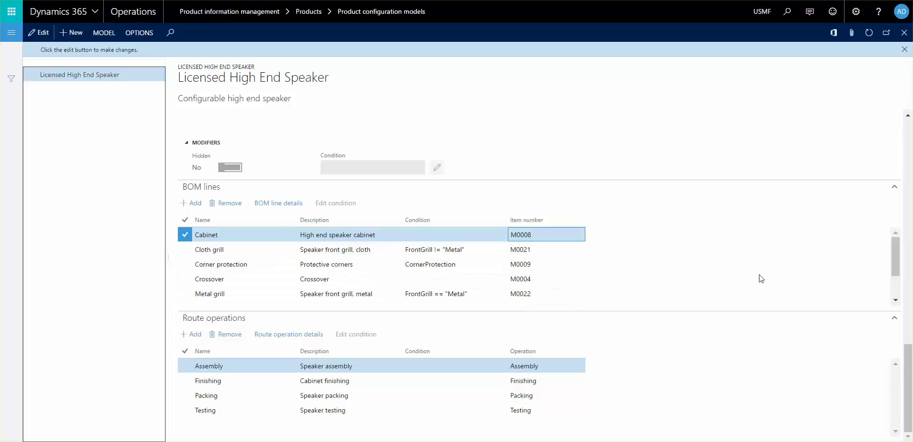
Check the Metal grill line (M0022), then select the Cloth grill line, item M0021.
click(270, 296)
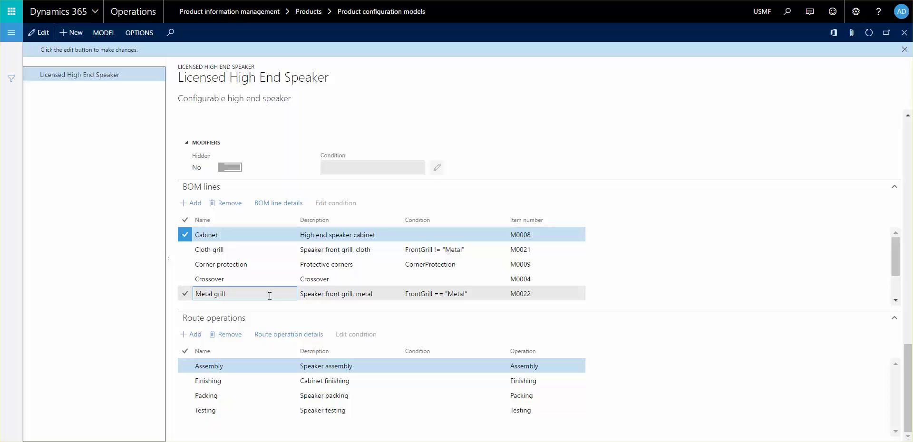
click(560, 292)
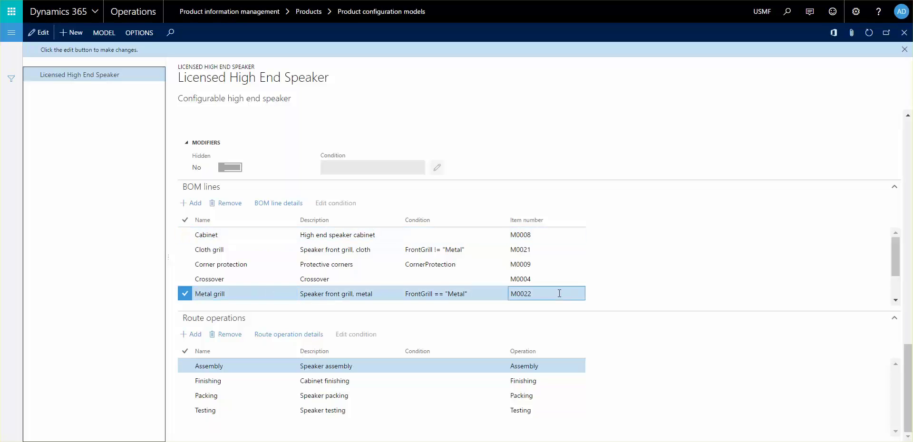
double_click(526, 295)
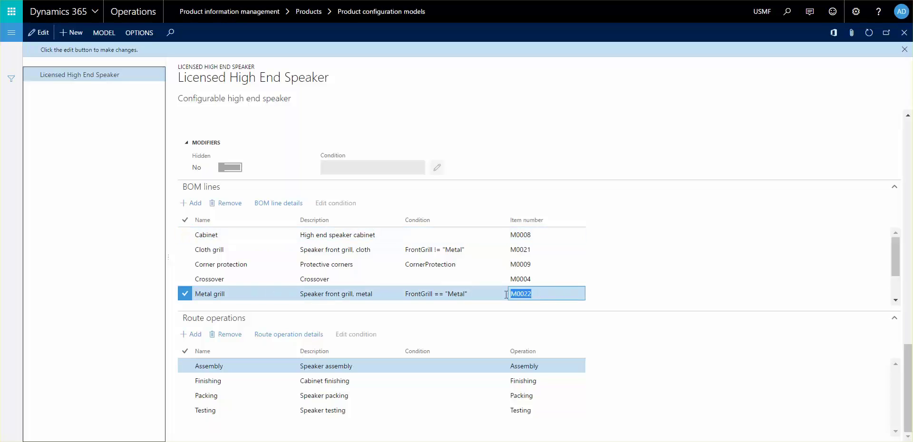
click(325, 250)
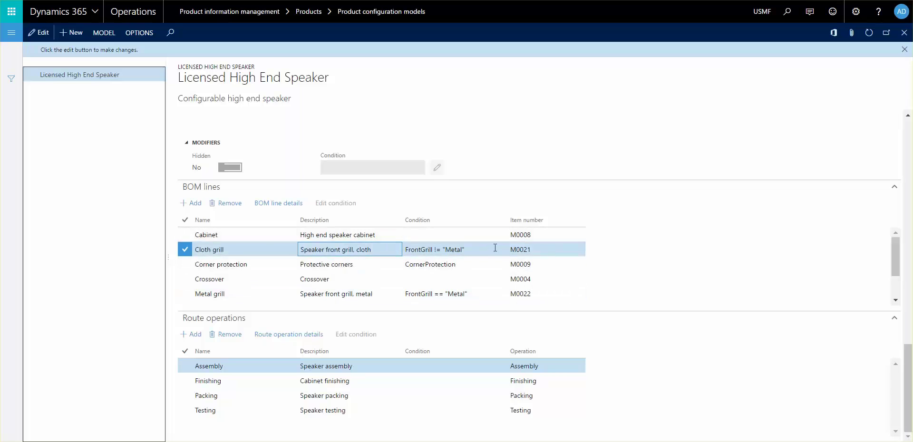
click(542, 250)
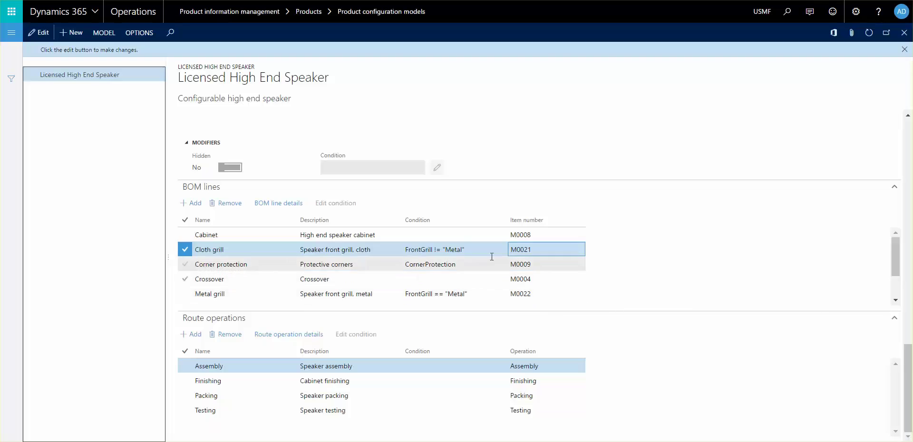
scroll(380, 249, down, 2)
scroll(363, 245, up, 2)
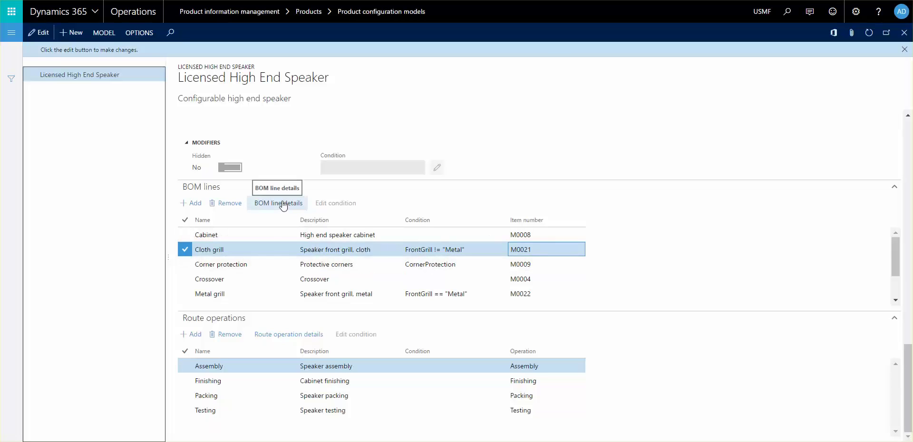
click(265, 202)
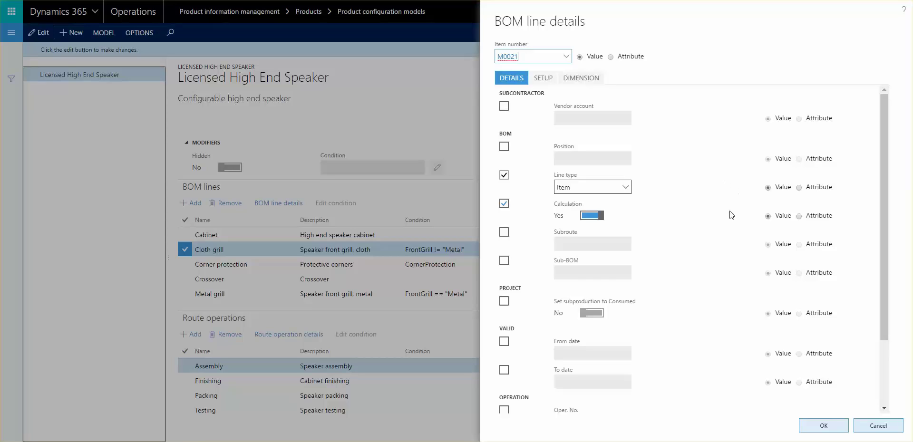
scroll(687, 205, down, 2)
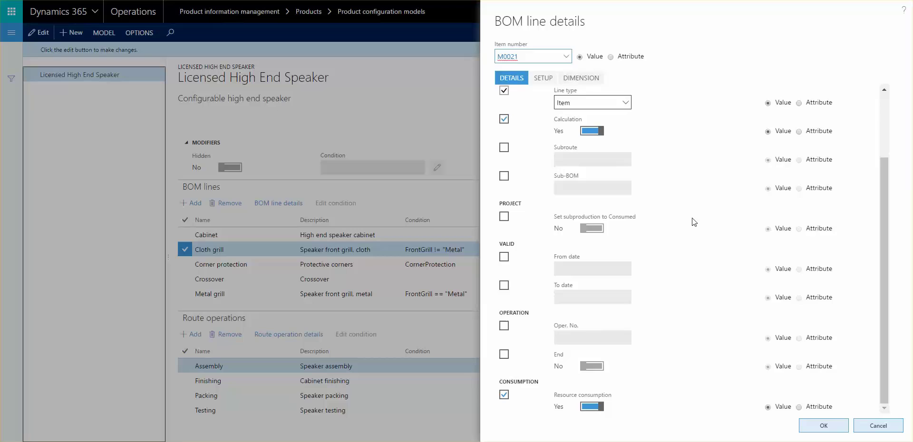
scroll(713, 226, up, 2)
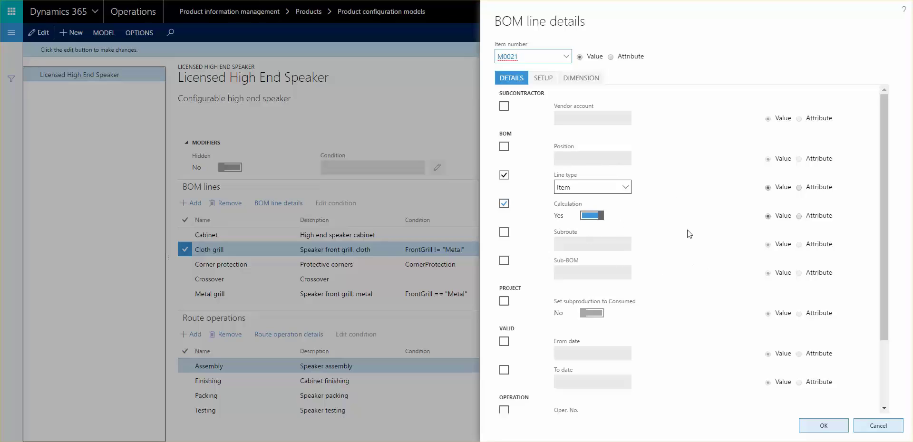
click(504, 107)
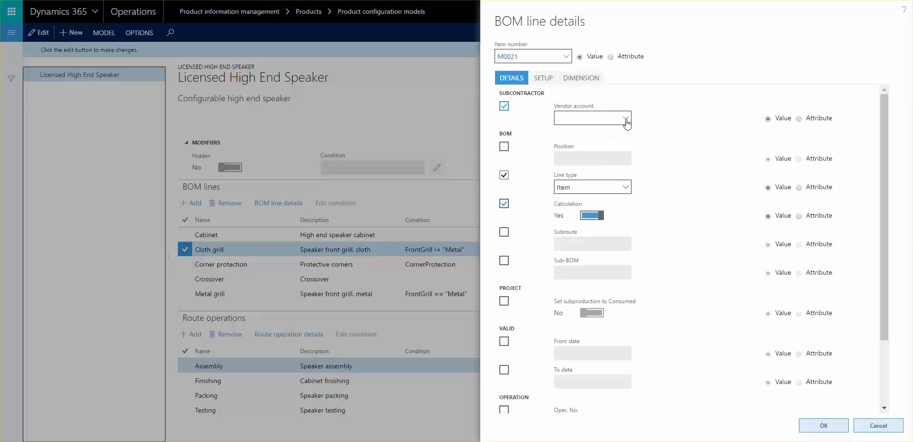
click(625, 118)
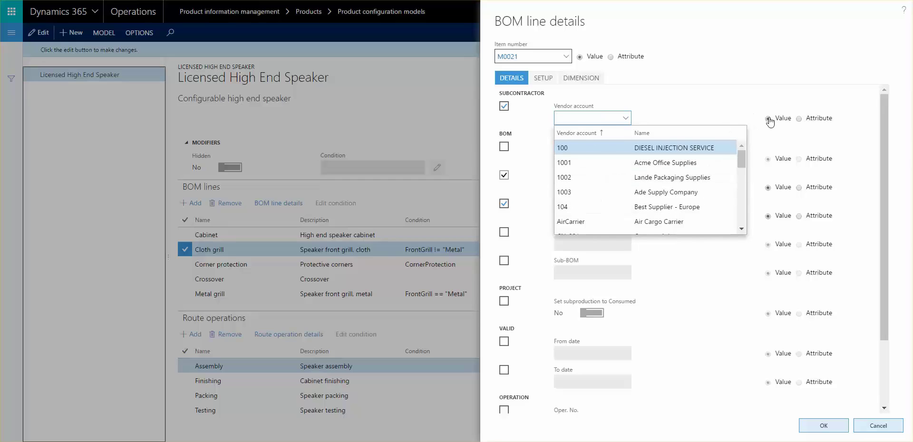
click(677, 117)
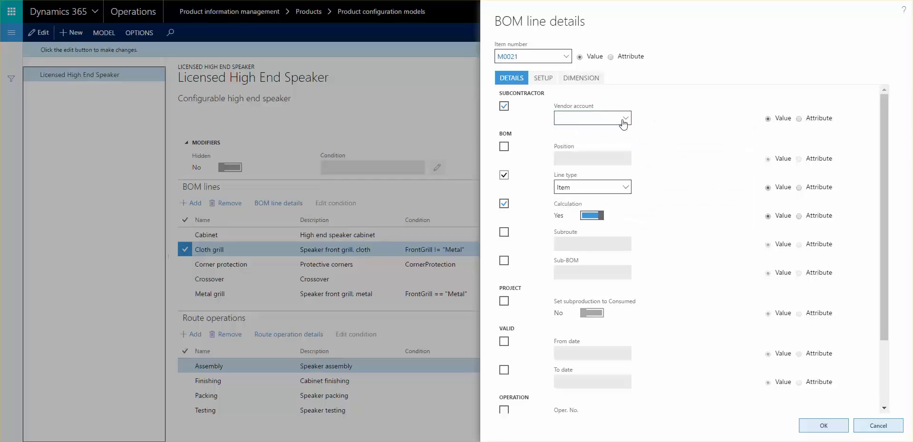
click(502, 112)
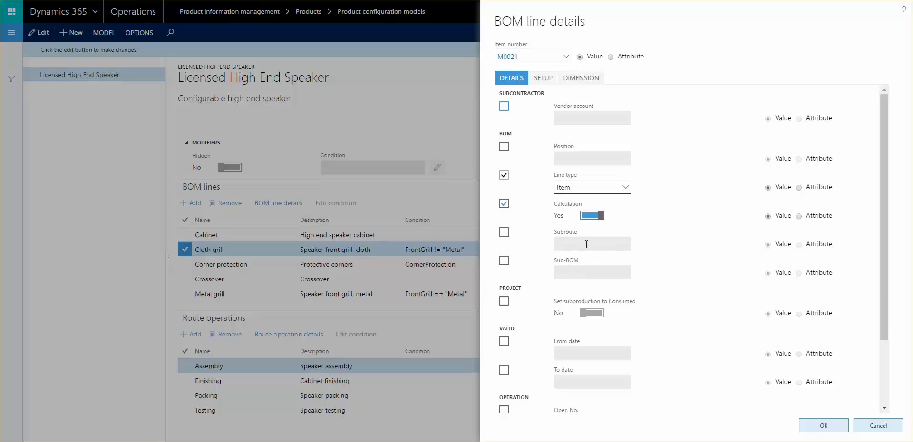
Review the Cloth grill line's setup and dimension settings, keep Color on Front grill, and confirm.
click(544, 80)
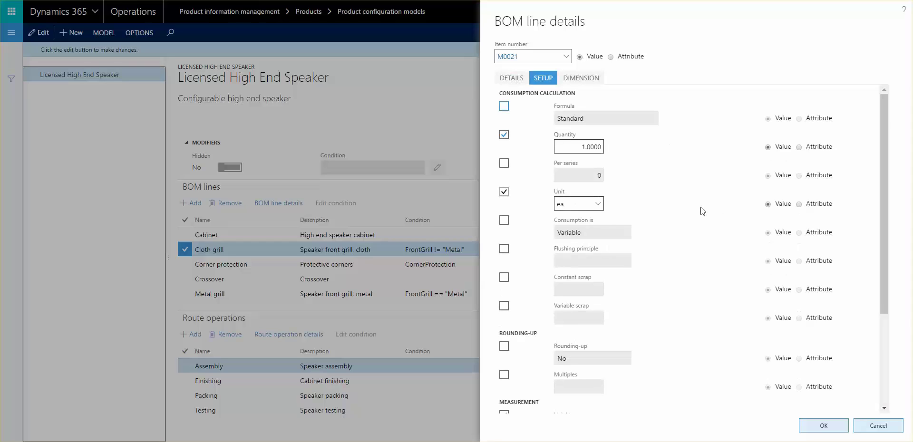
scroll(701, 210, down, 3)
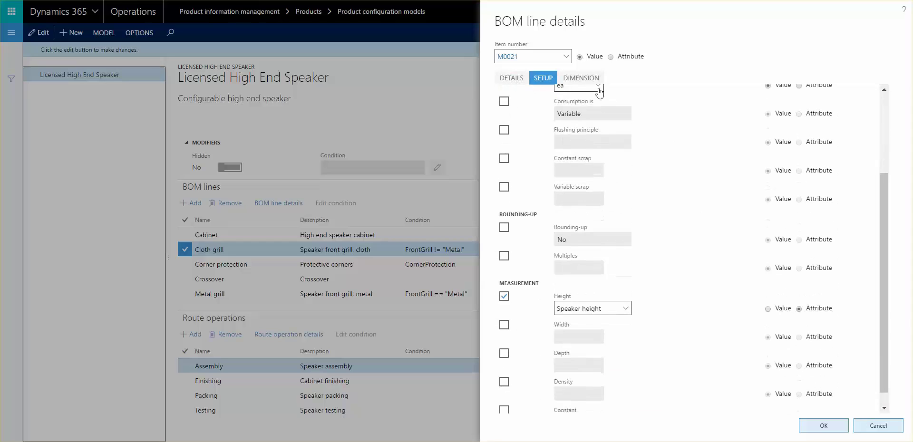
click(589, 81)
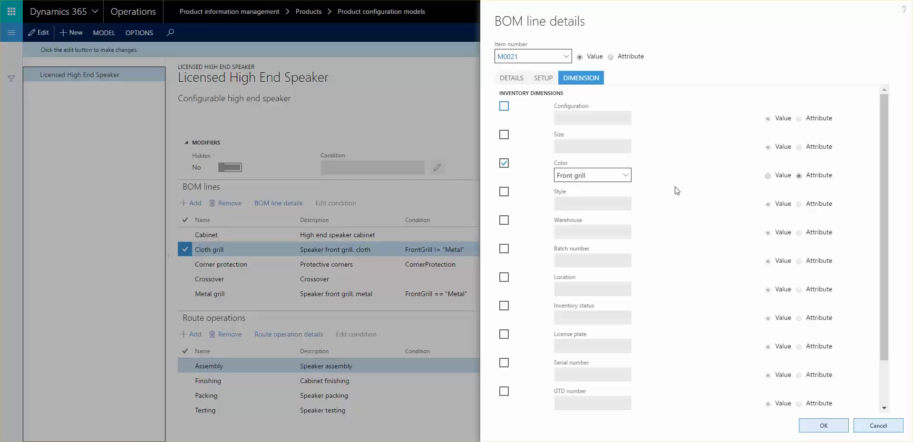
click(626, 176)
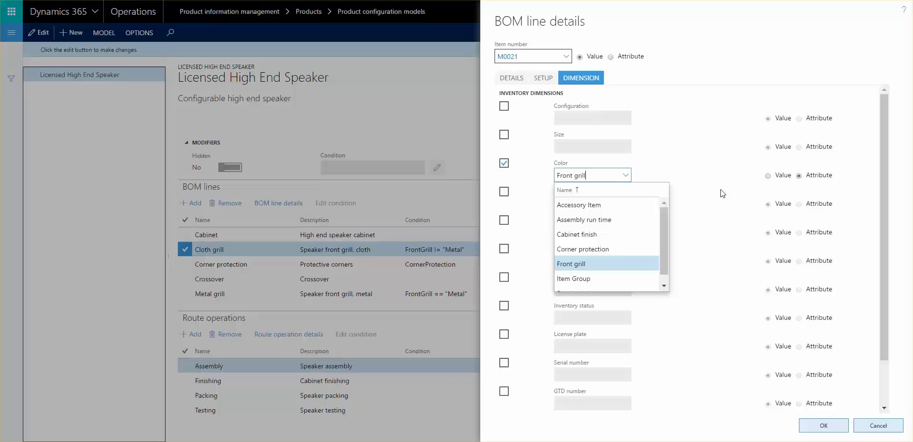
click(681, 171)
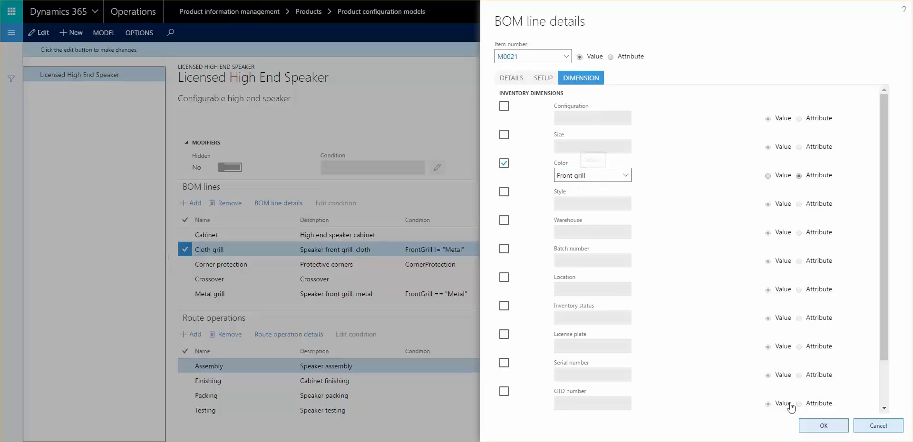
click(822, 429)
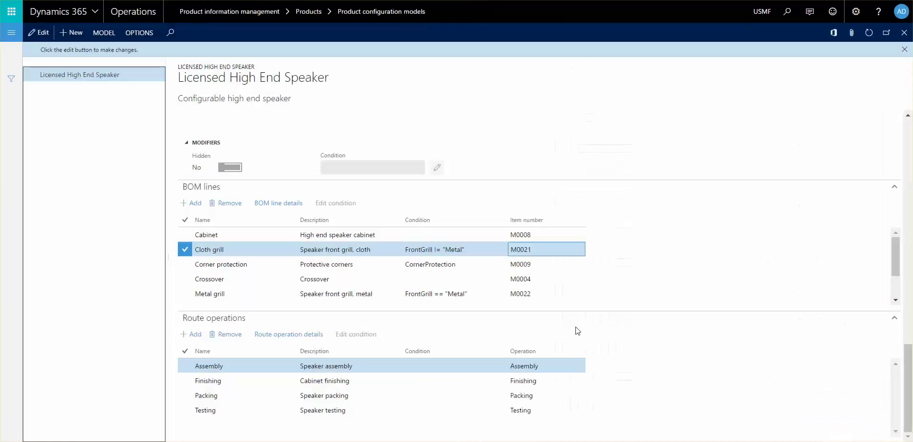
Make the Assembly operation's run time use the Assembly run time attribute and confirm.
click(485, 370)
click(288, 334)
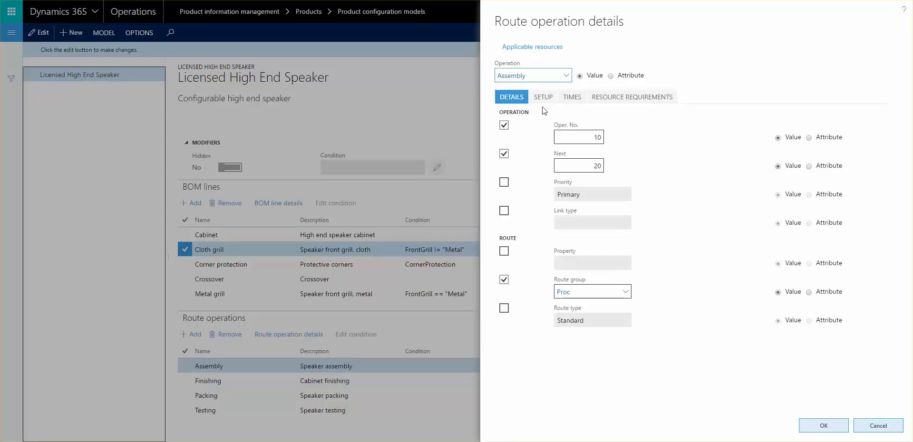
click(574, 97)
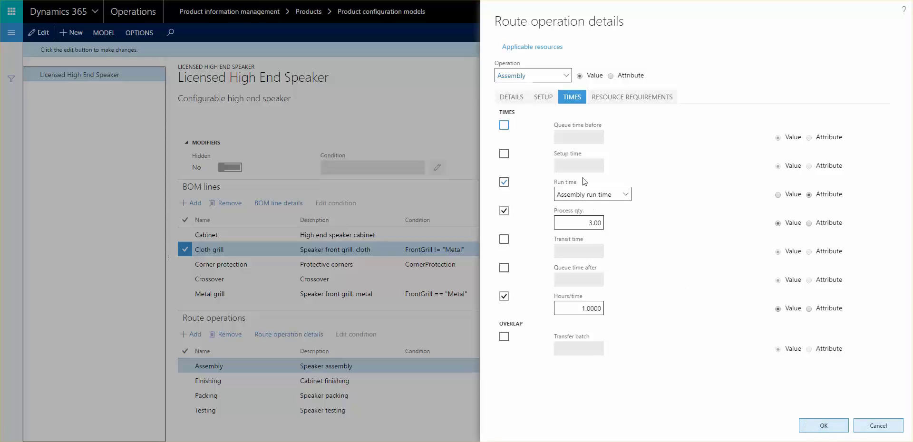
click(823, 425)
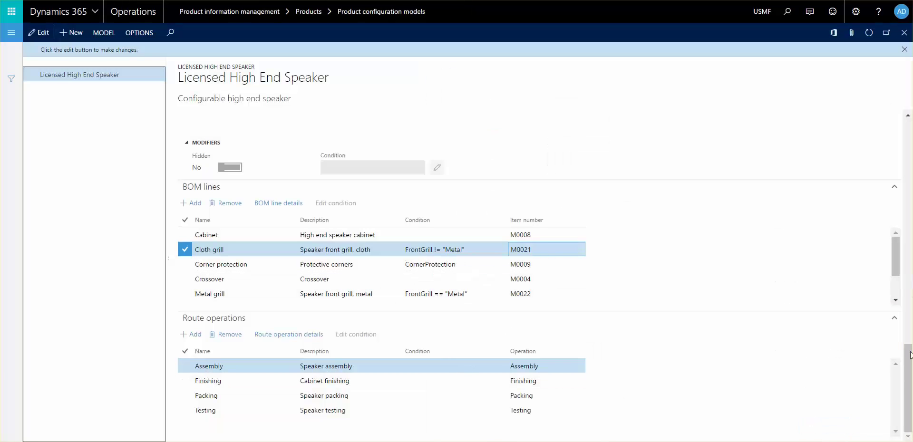
Put the speaker model in edit mode and set the Assembly run time attribute to not hidden.
scroll(911, 371, up, 3)
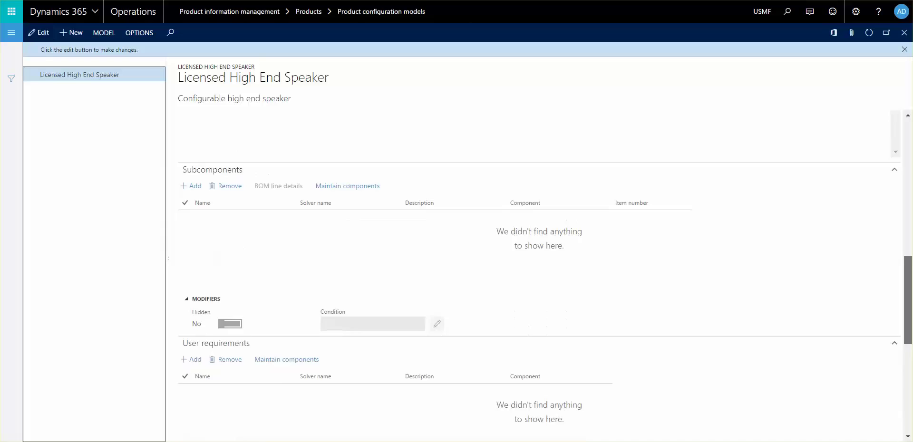
scroll(241, 276, up, 4)
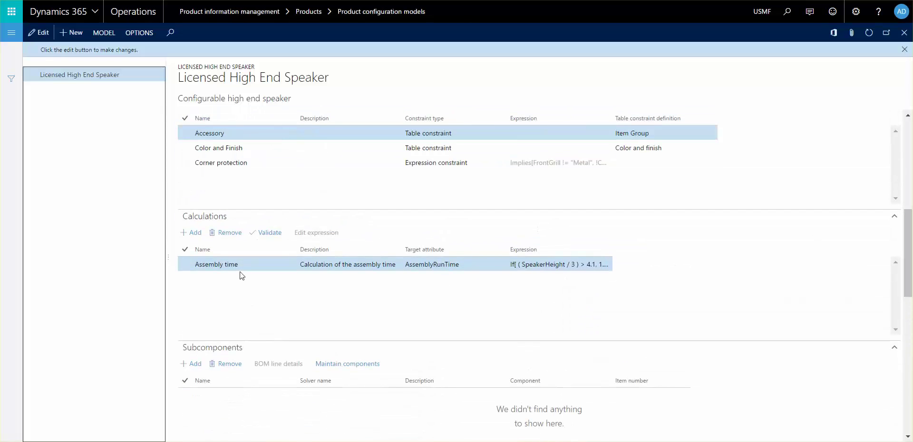
click(464, 267)
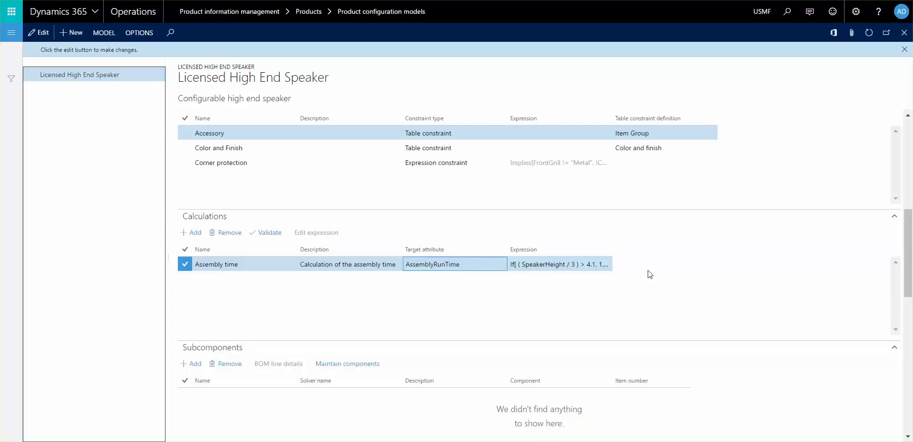
scroll(910, 234, up, 5)
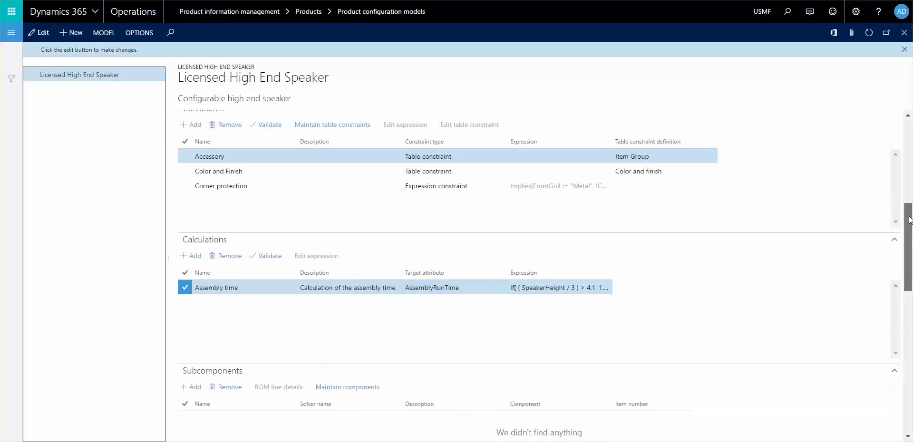
key(F2)
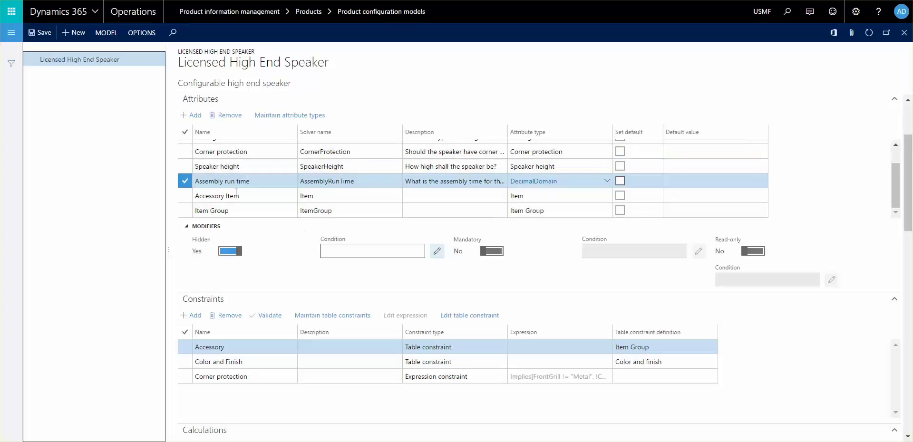
click(230, 250)
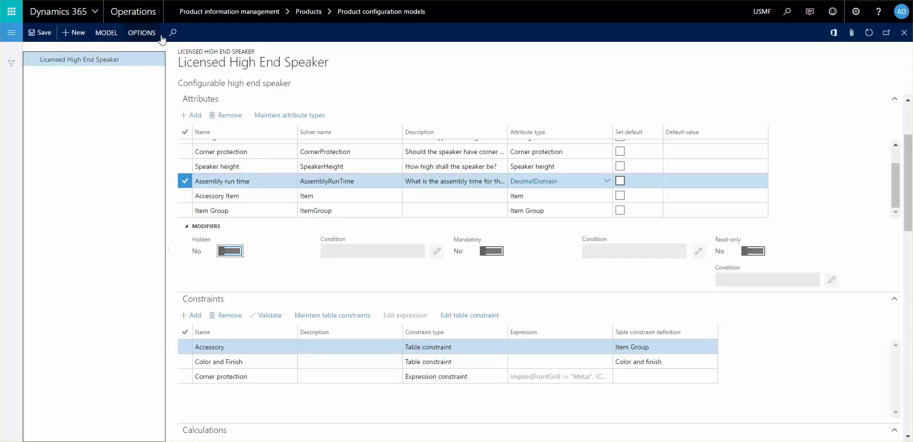
Create a new production order from All production orders for item D0008.
click(10, 33)
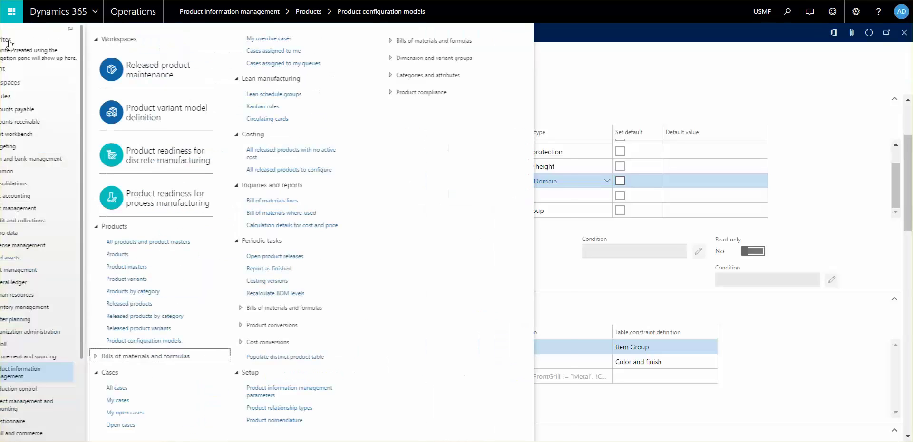
click(48, 391)
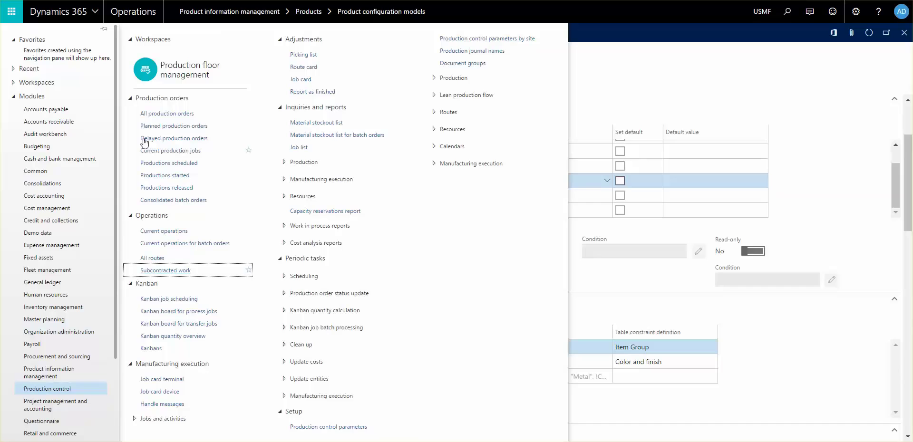
click(185, 126)
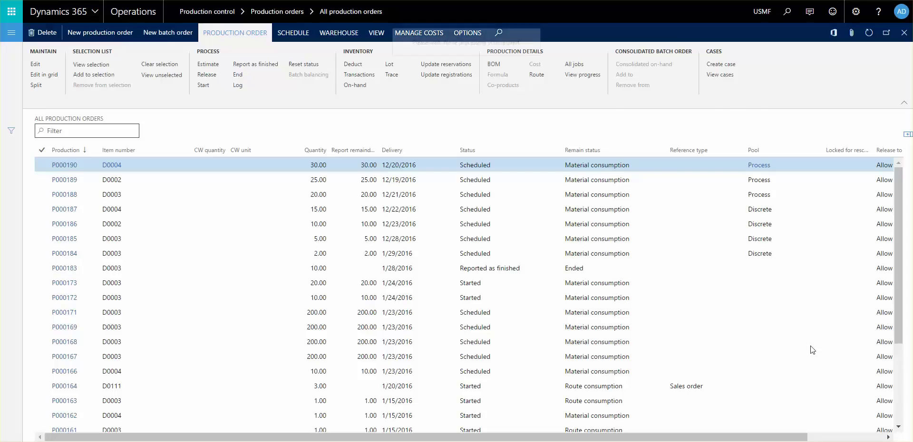
key(alt+n)
text(D0008)
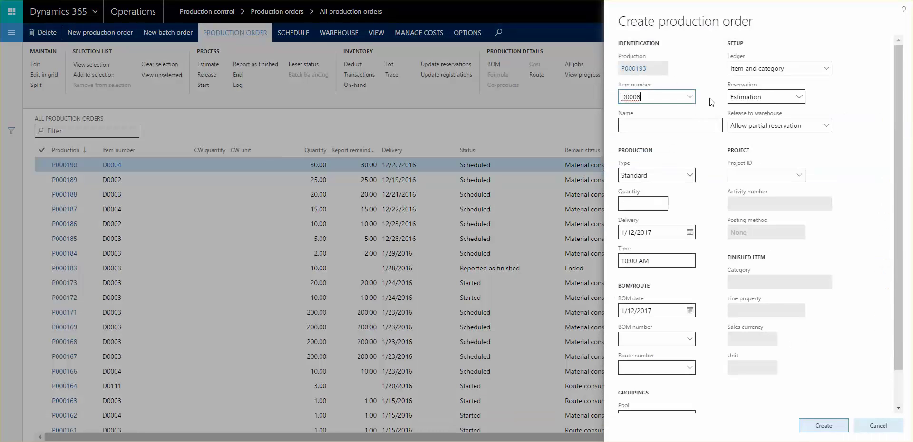
key(Tab)
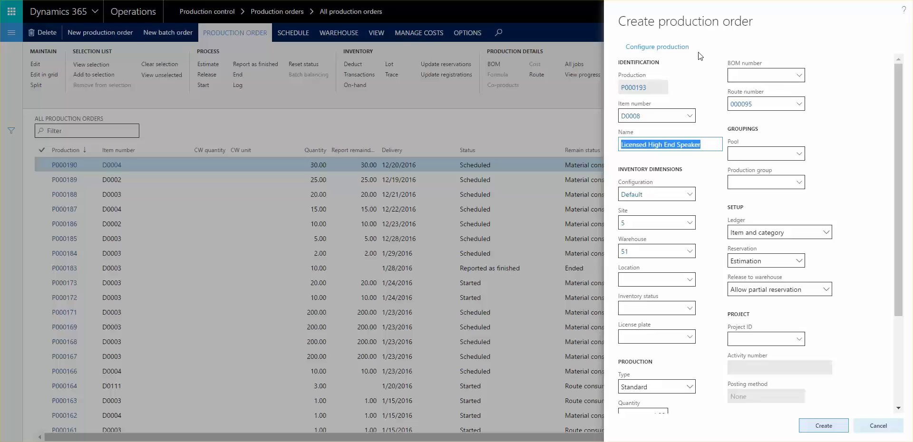
In the product configuration, set cabinet finish to White and front grill to Black.
click(661, 48)
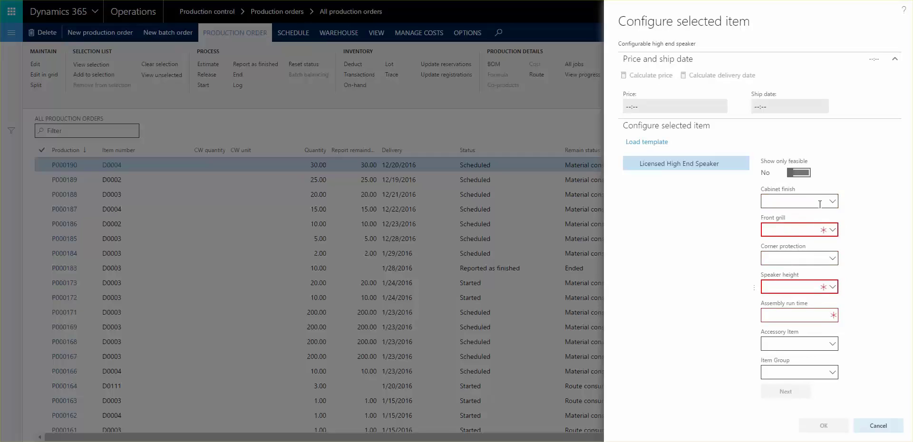
click(831, 202)
click(799, 233)
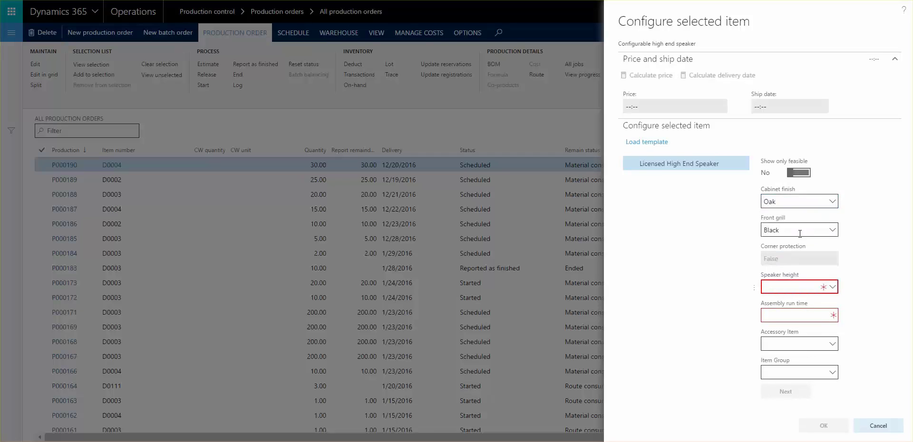
click(832, 230)
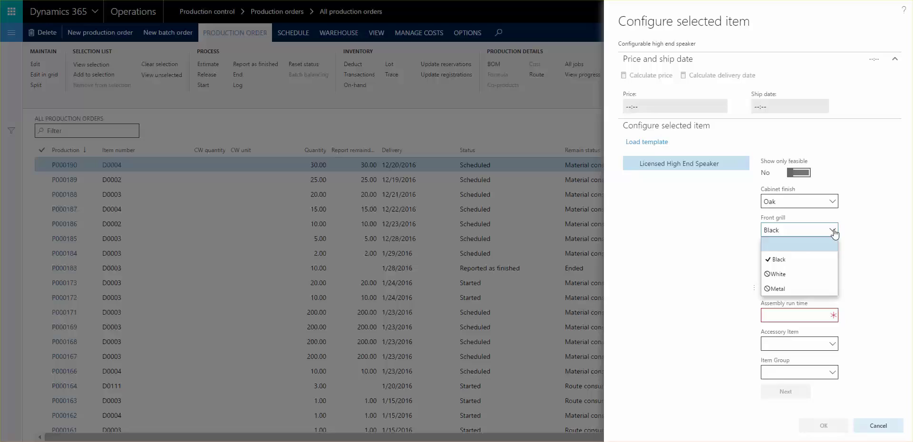
click(772, 260)
click(832, 201)
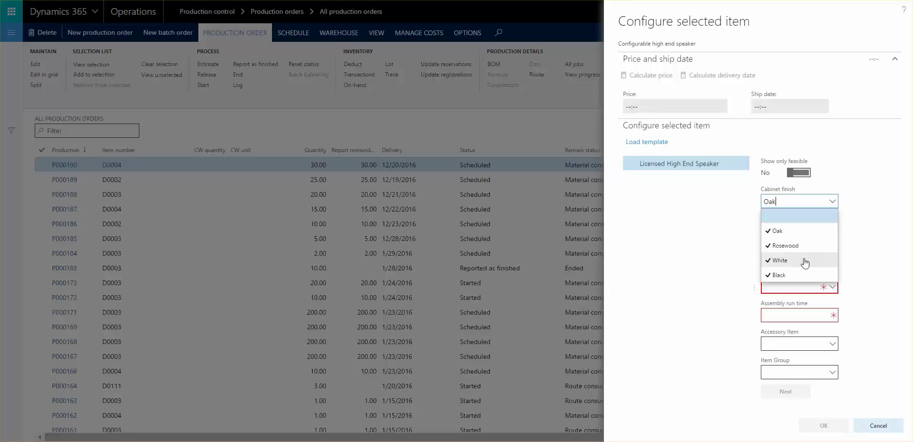
click(799, 269)
click(832, 230)
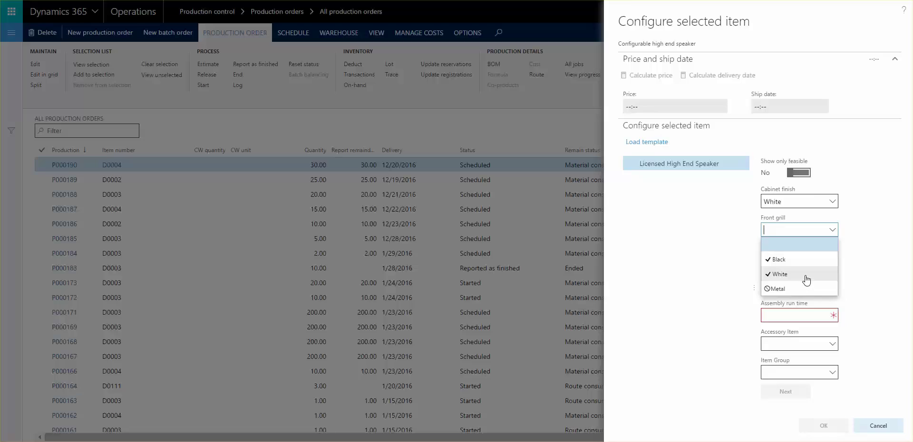
click(803, 261)
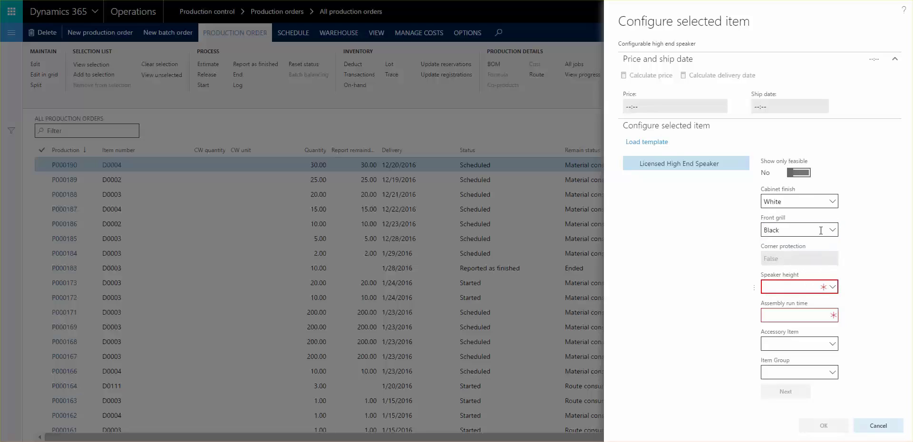
Set speaker height 14 and accessory item AK002, then apply the configuration.
click(832, 286)
click(792, 378)
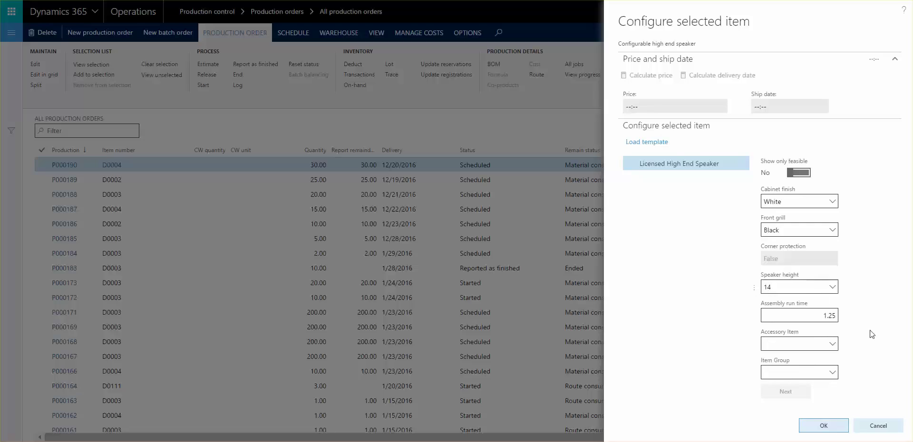
click(832, 343)
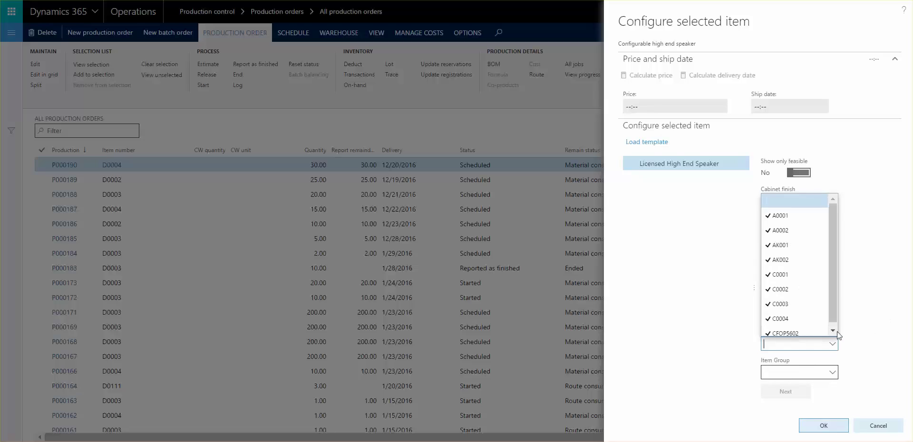
click(797, 260)
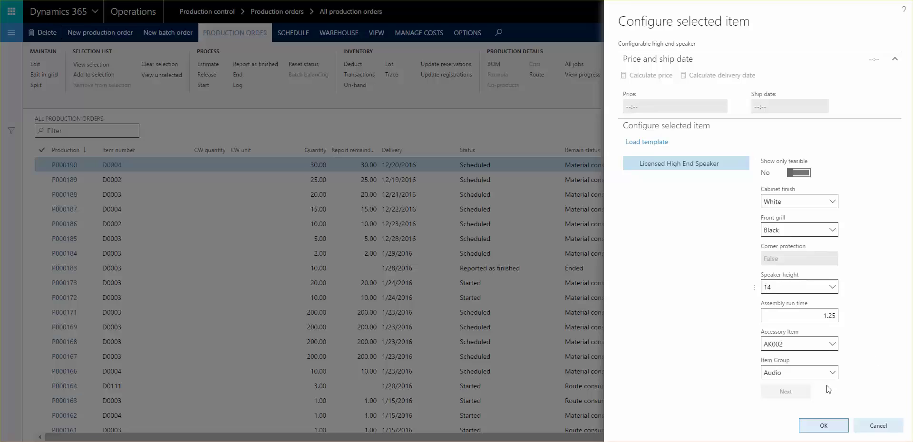
click(815, 426)
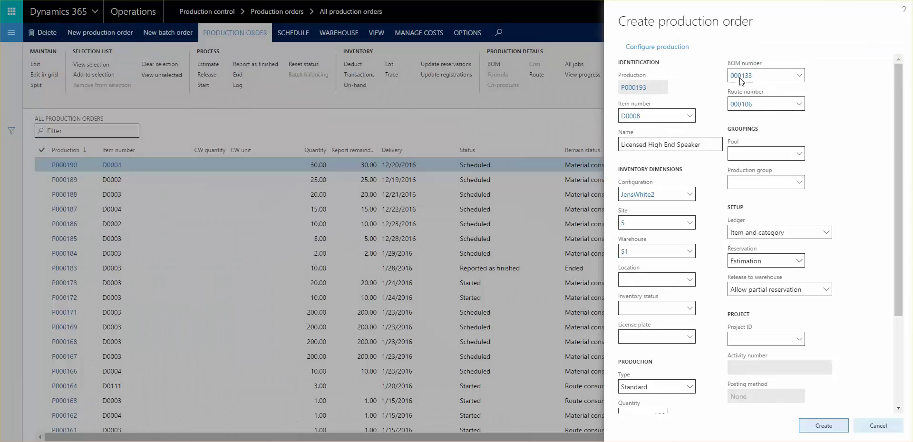
Open generated BOM 000133, inspect its M0021 component line, and return to the order.
click(740, 77)
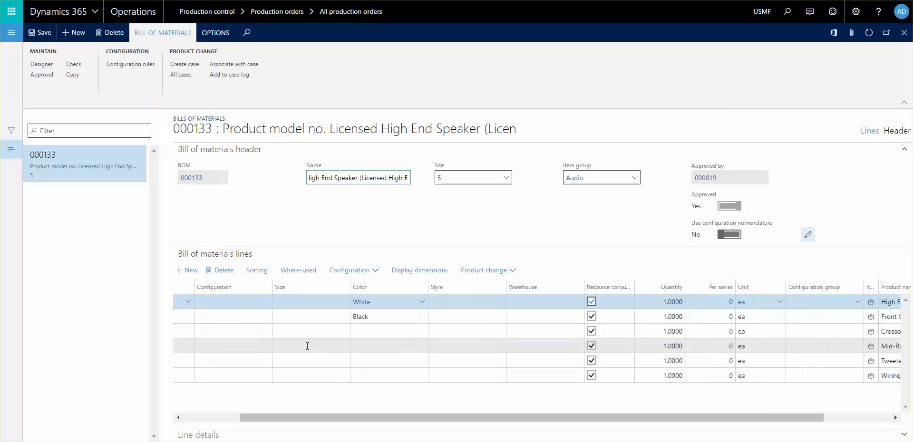
click(316, 317)
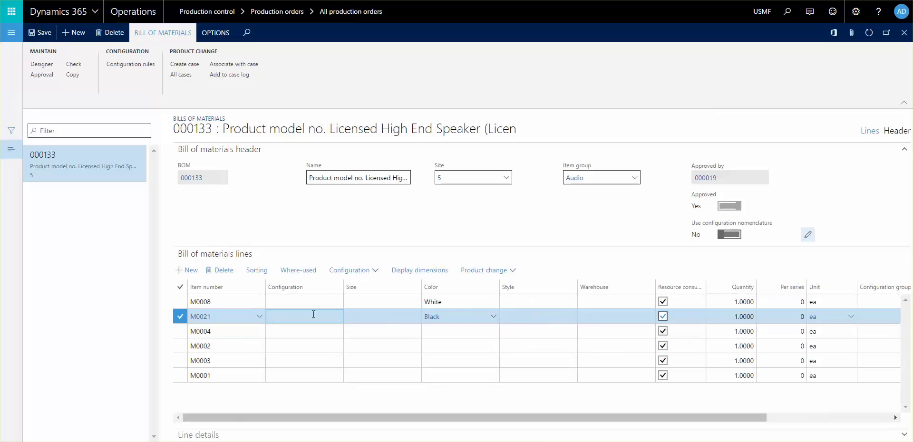
key(Escape)
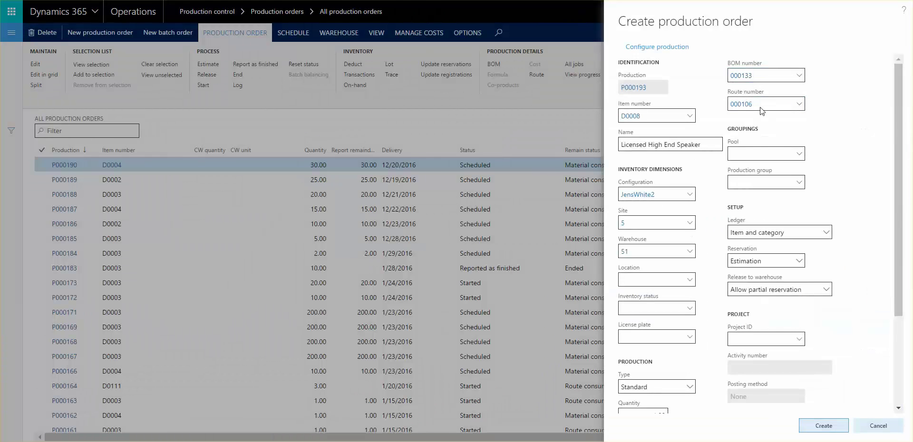
Open route 000106's operation details and verify the Assembly run time is 1.25.
click(736, 106)
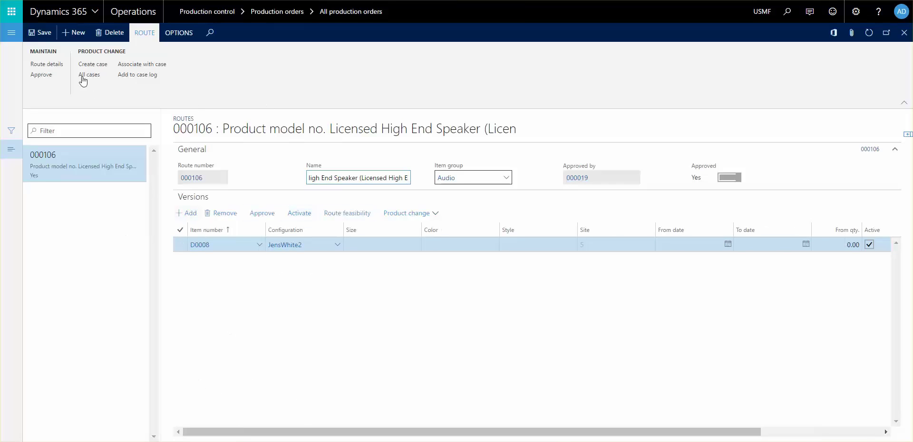
click(59, 69)
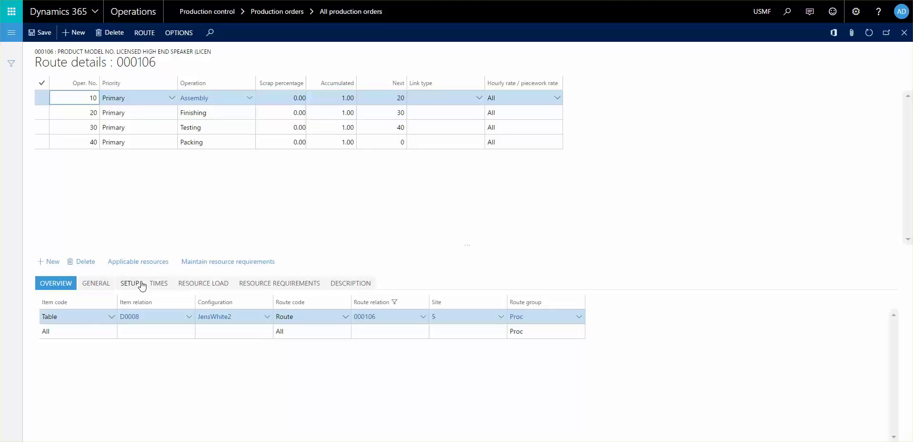
click(160, 285)
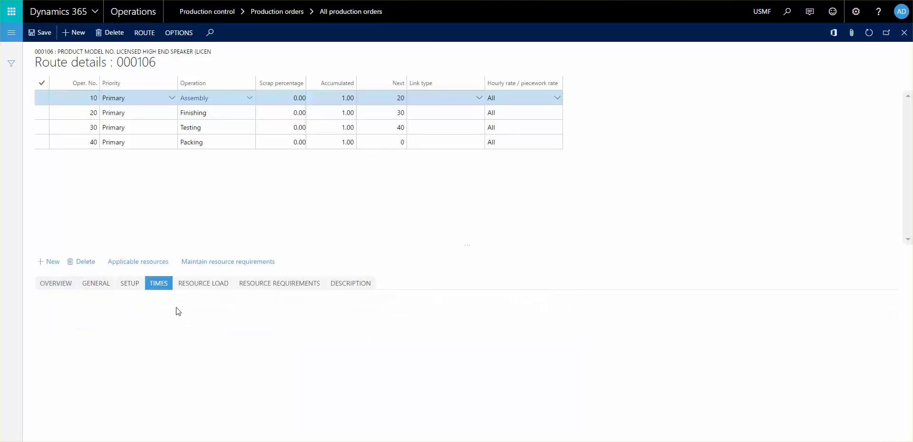
click(57, 379)
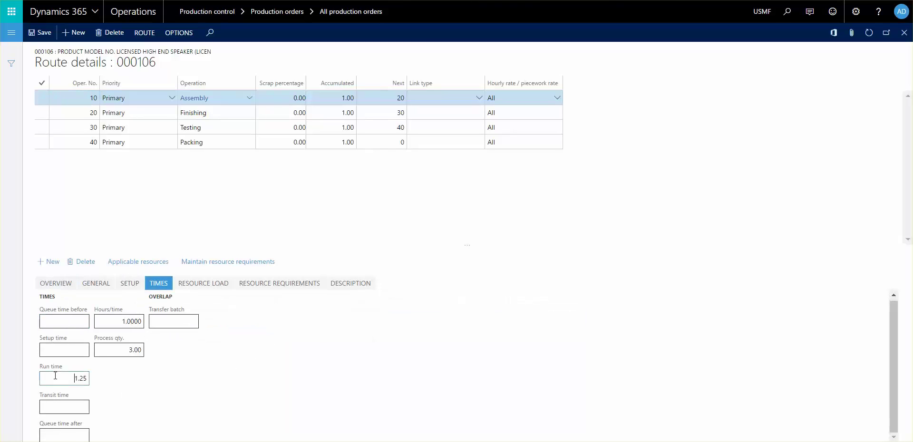